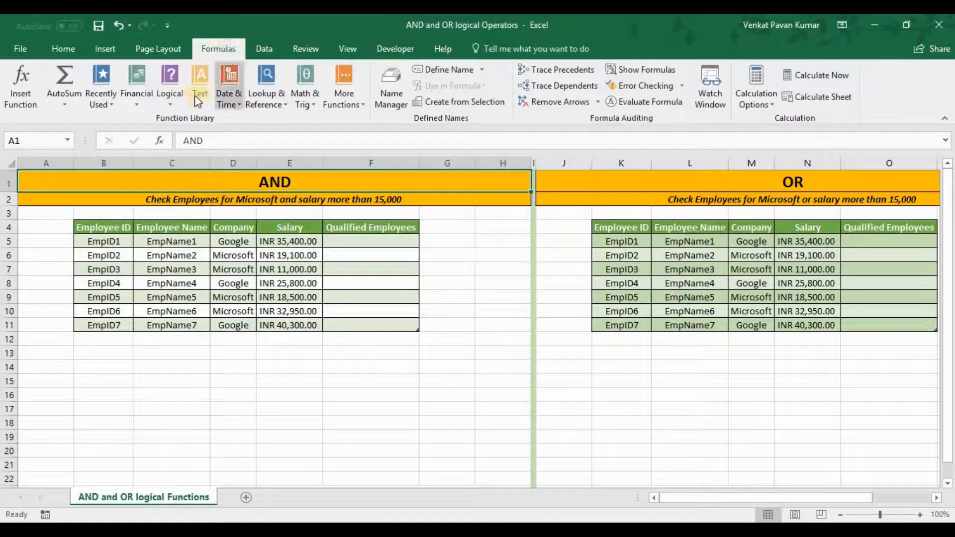
pyautogui.click(172, 97)
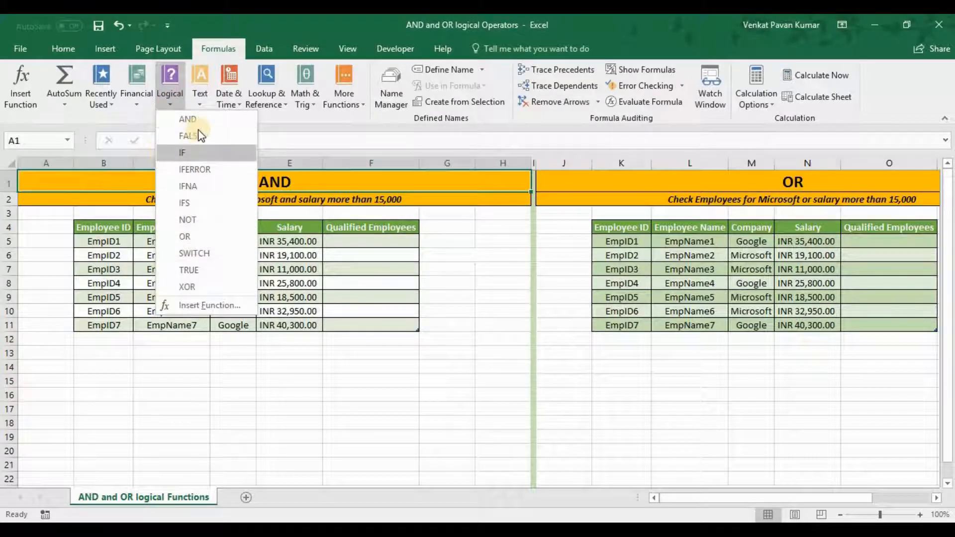
pyautogui.click(309, 368)
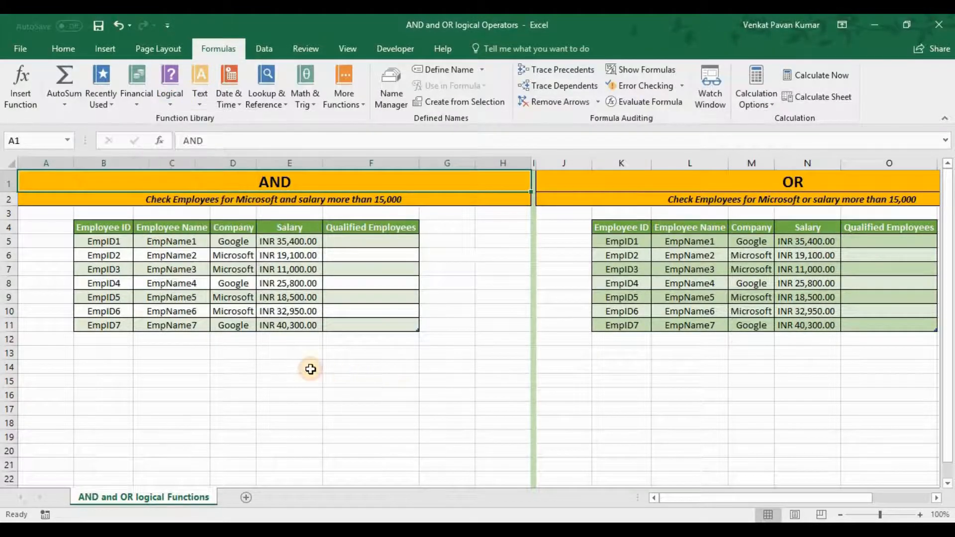
pyautogui.click(310, 369)
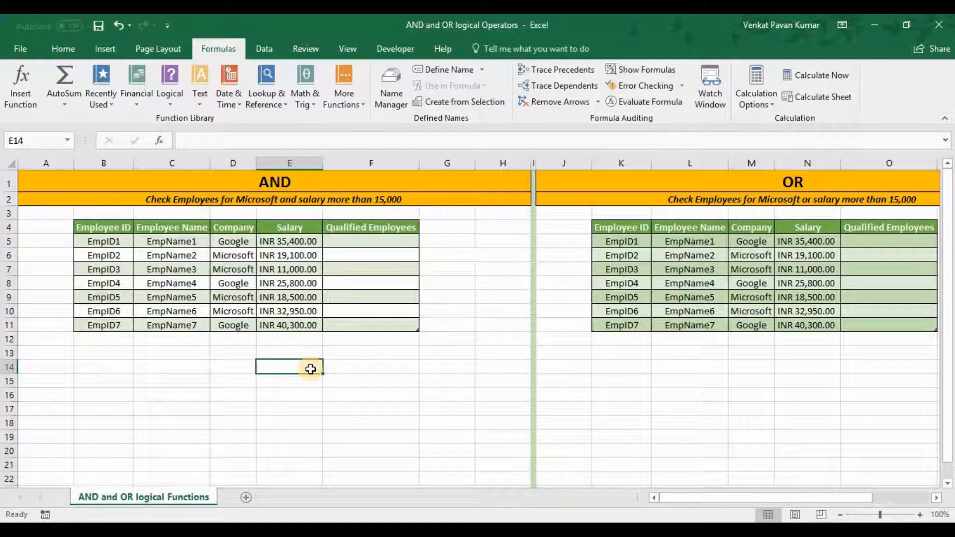
pyautogui.hotkey('ctrl', 'Home')
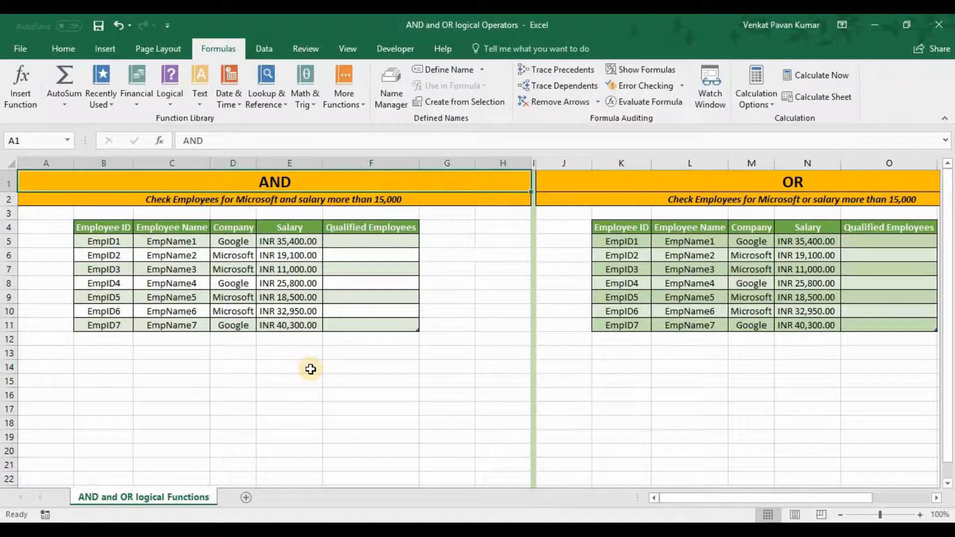
# Step: Examine the AND table's column headers, the qualifying criteria in row 2, and the company and salary of EmpID2
pyautogui.press('Down')
pyautogui.press('Down')
pyautogui.press('Right')
pyautogui.press('Right')
pyautogui.press('Right')
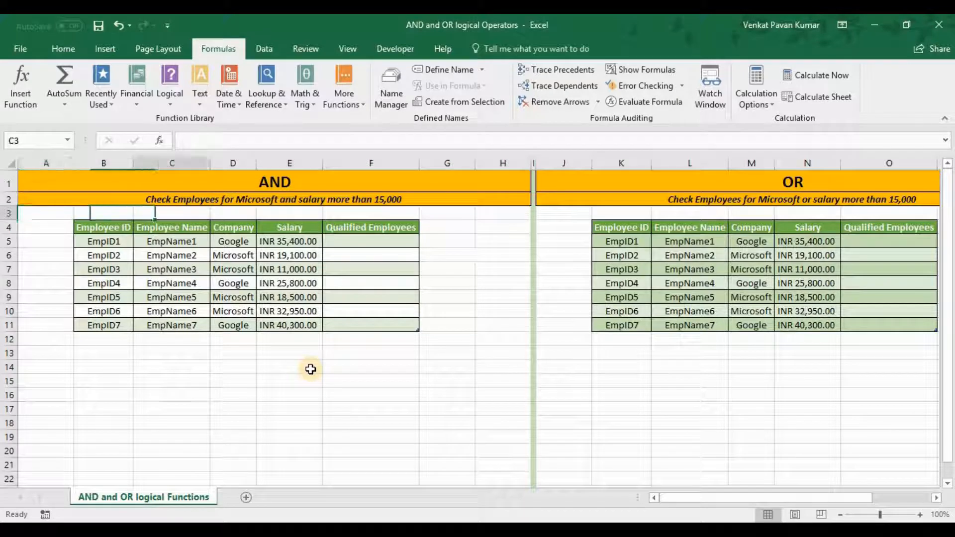
pyautogui.press('Down')
pyautogui.press('Right')
pyautogui.press('Right')
pyautogui.press('Right')
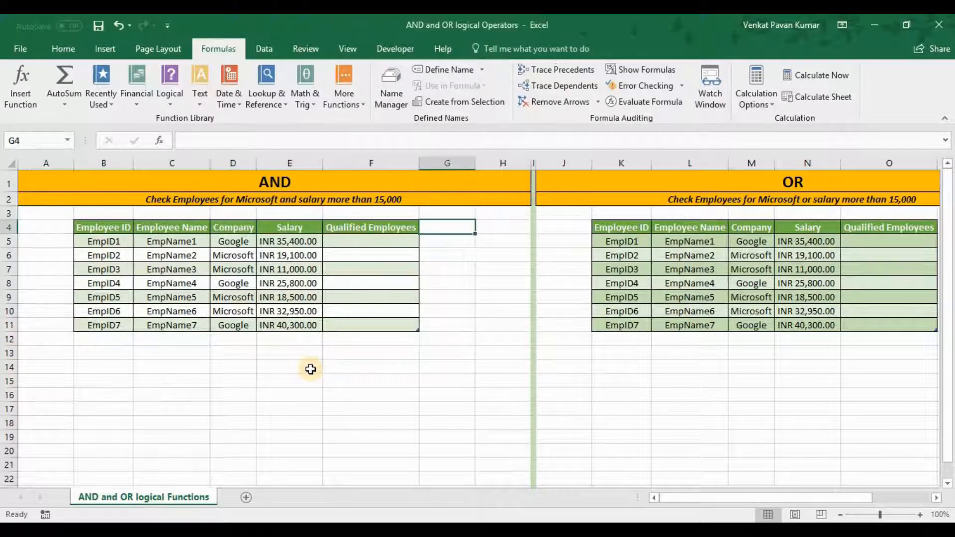
pyautogui.press('Left')
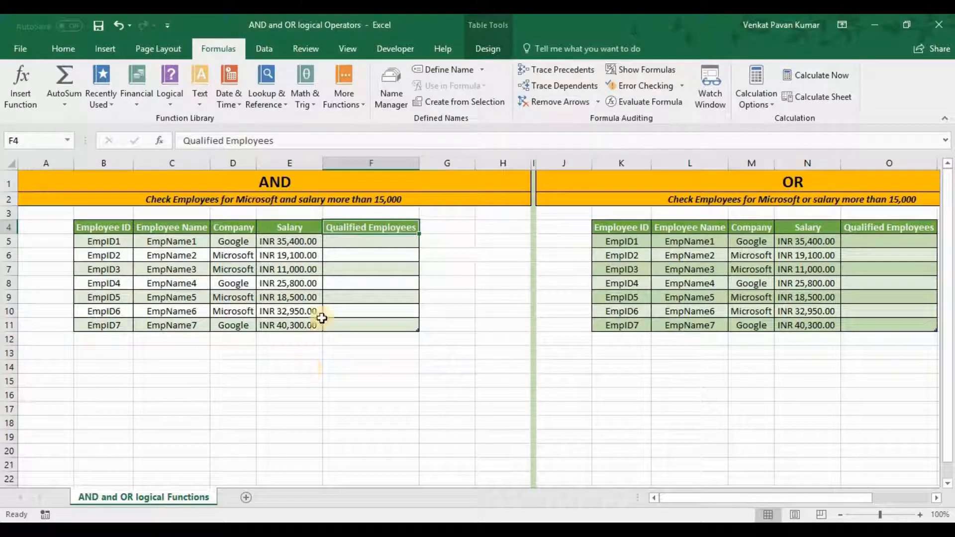
pyautogui.click(353, 241)
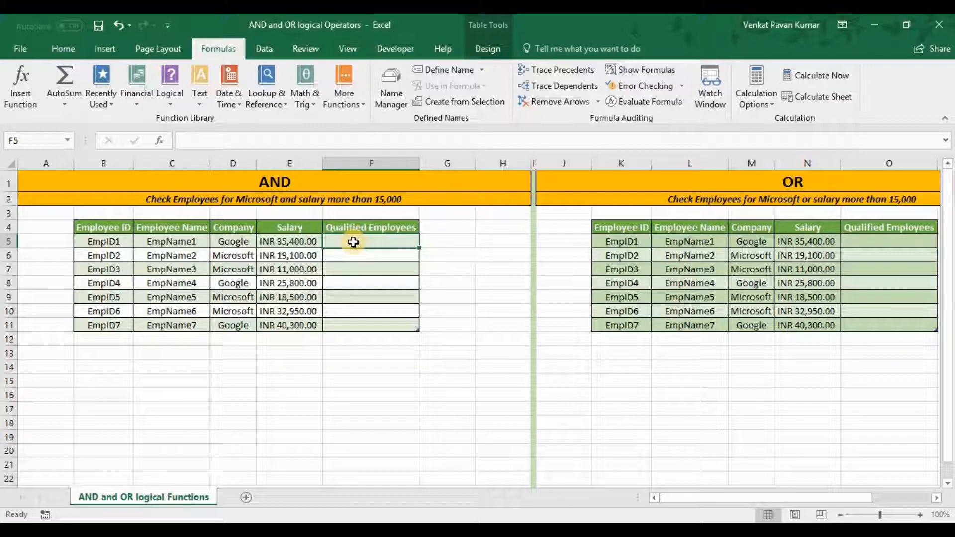
pyautogui.click(286, 202)
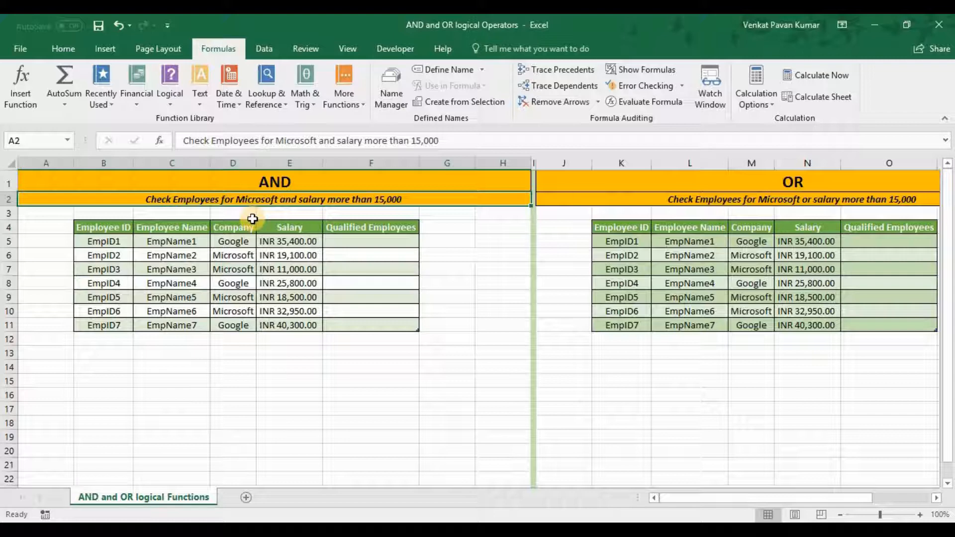
pyautogui.click(247, 256)
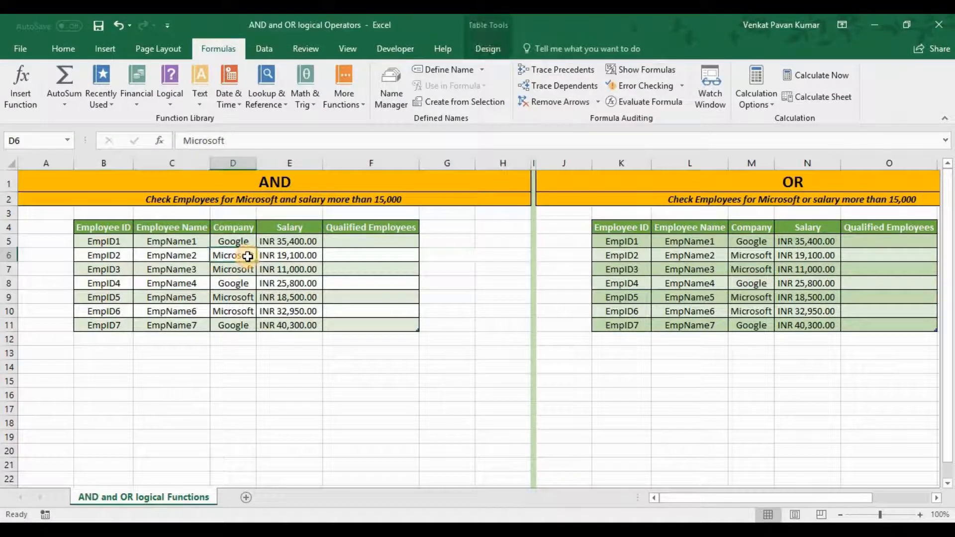
pyautogui.click(298, 258)
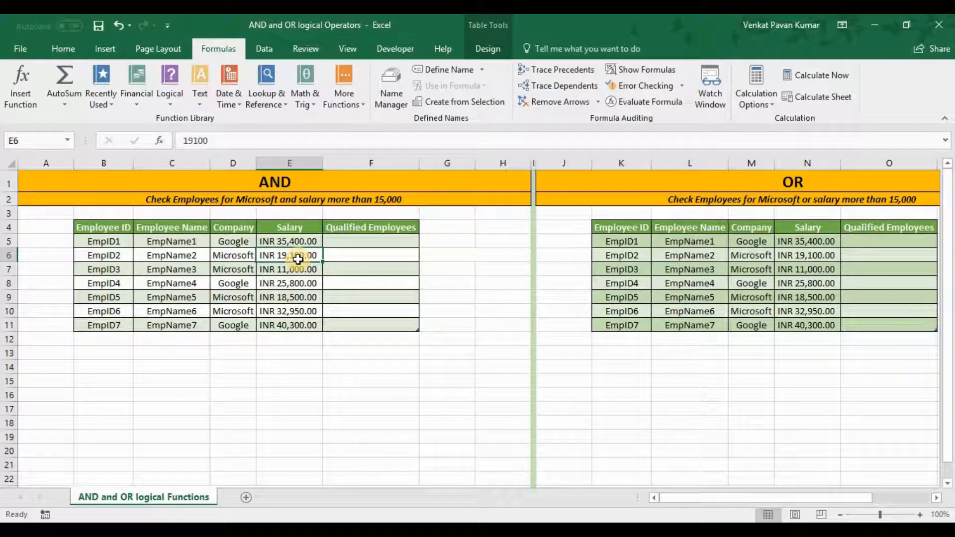
pyautogui.click(402, 202)
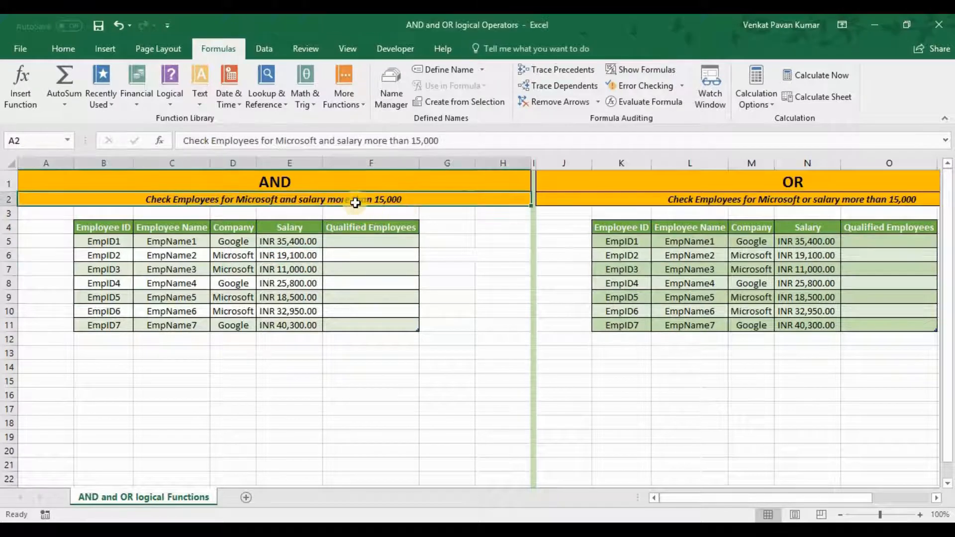
pyautogui.click(342, 242)
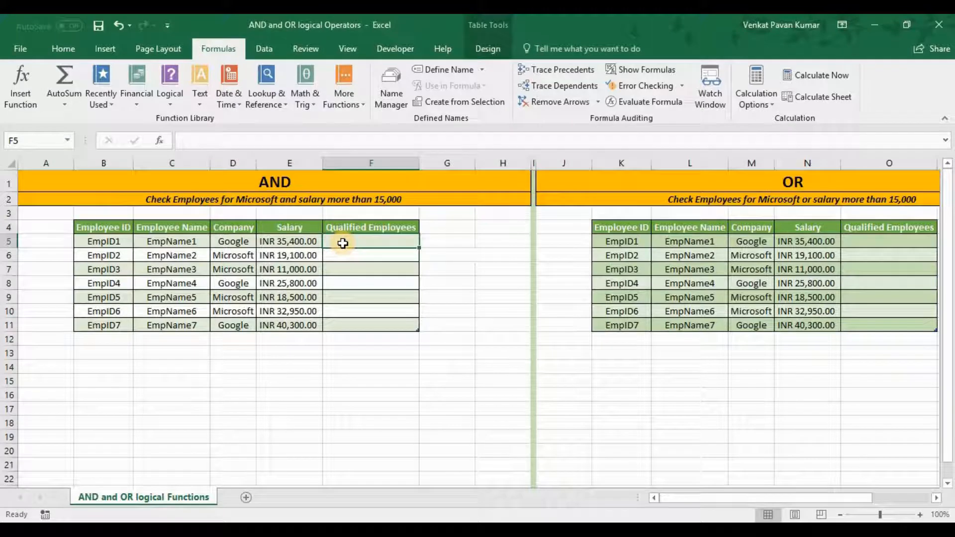
pyautogui.write('AND')
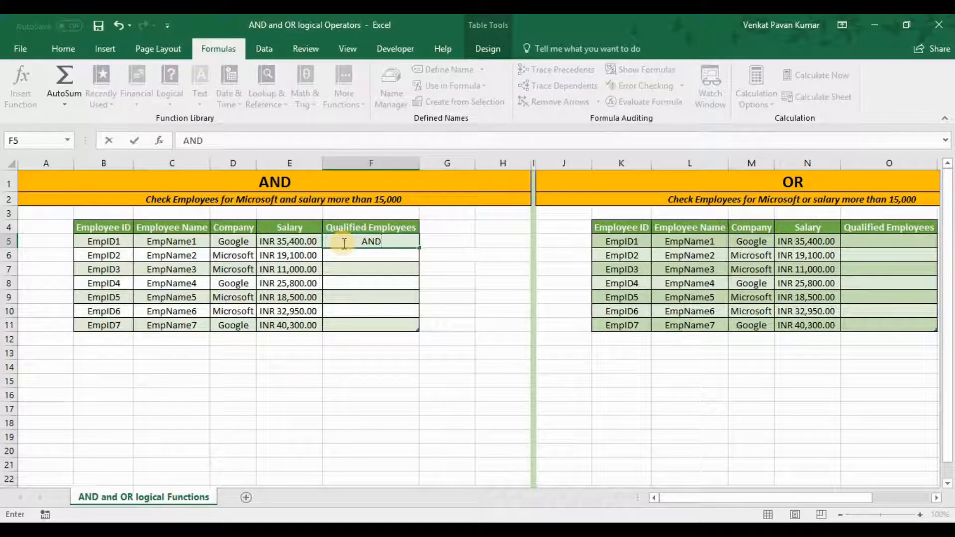
pyautogui.press('BackSpace')
pyautogui.press('BackSpace')
pyautogui.press('BackSpace')
pyautogui.write('=AND()')
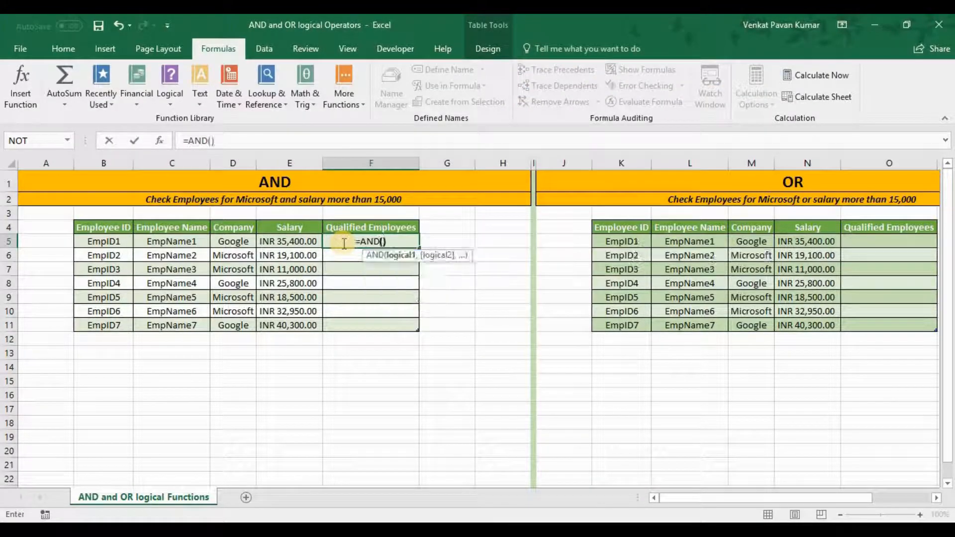
pyautogui.press('BackSpace')
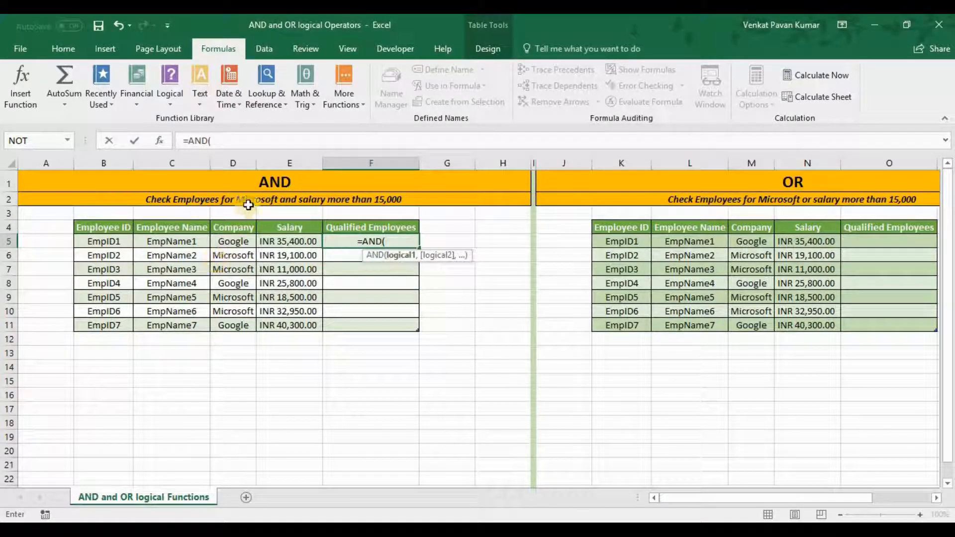
pyautogui.click(240, 243)
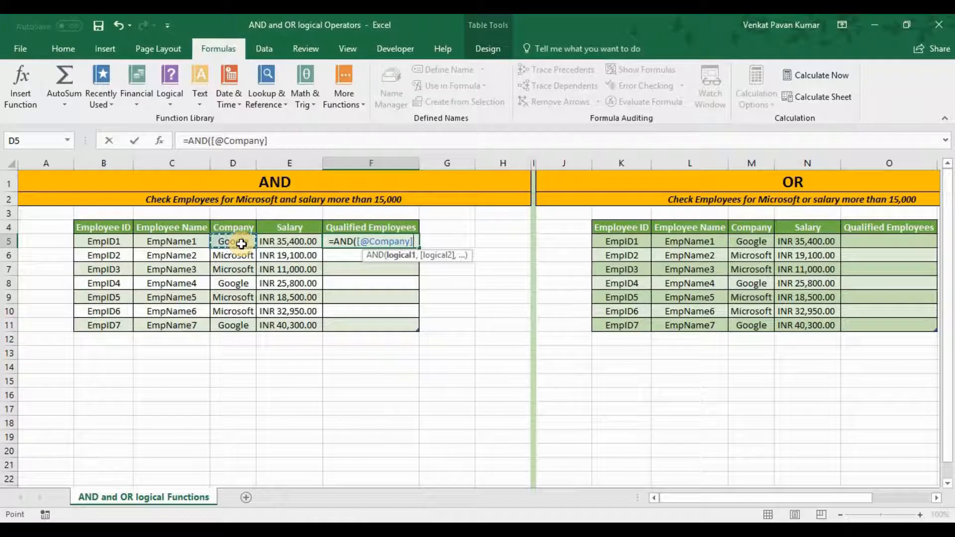
pyautogui.write('="')
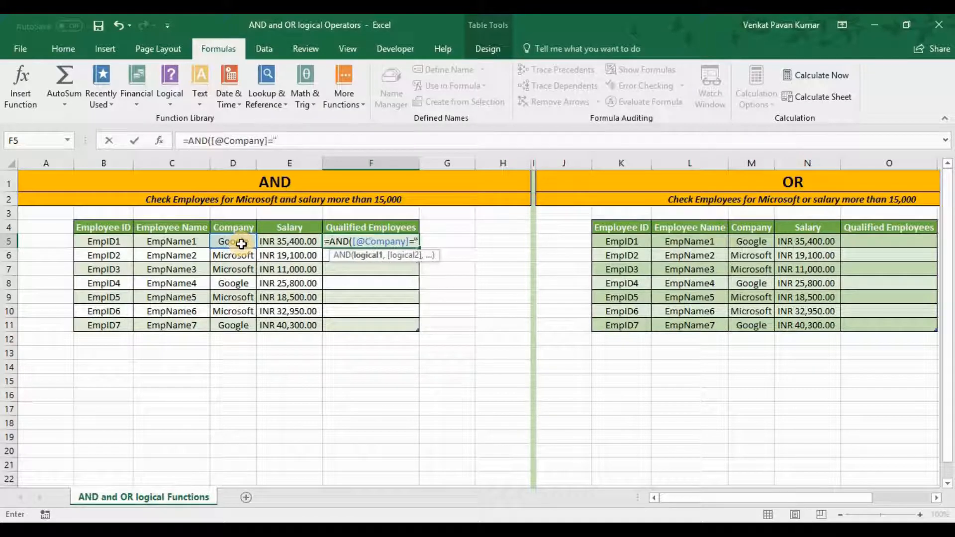
pyautogui.write('Micro')
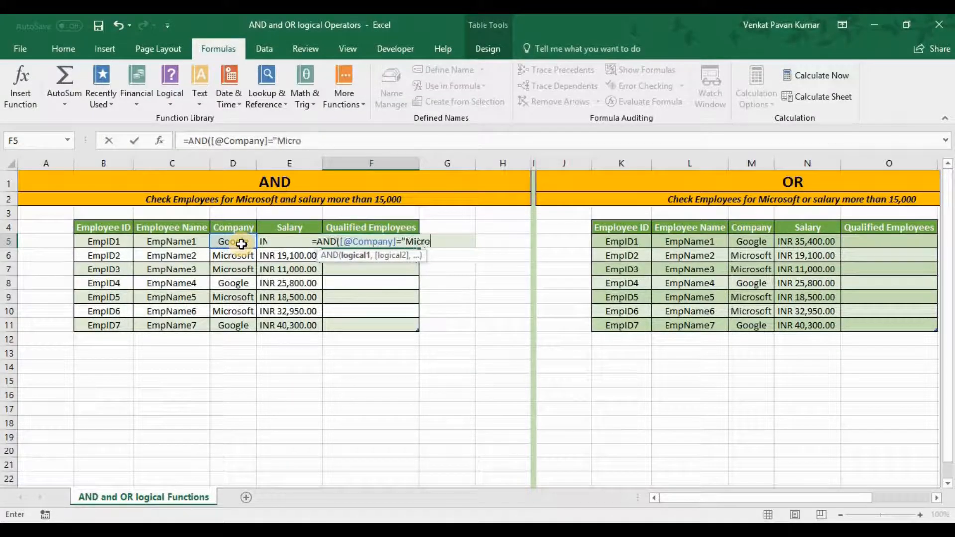
pyautogui.write('Soft')
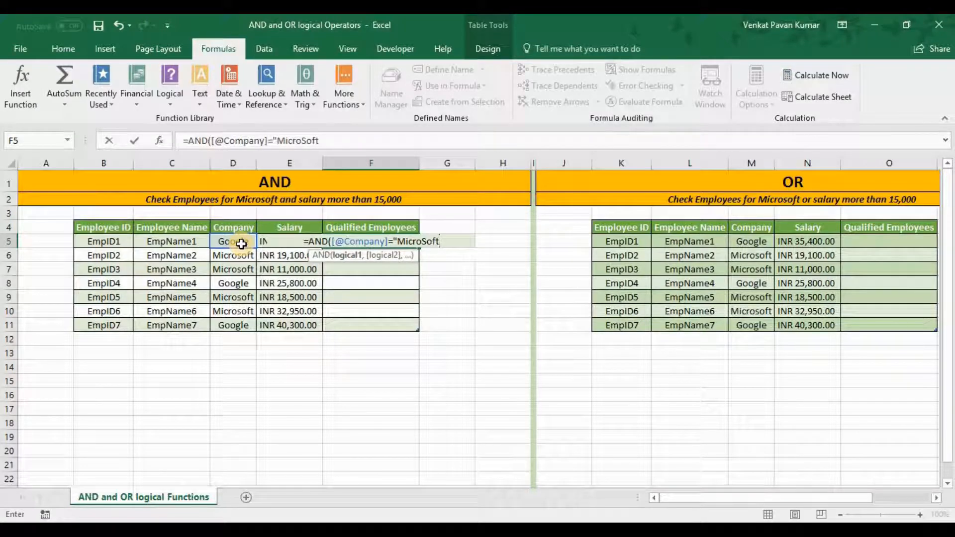
pyautogui.write('",')
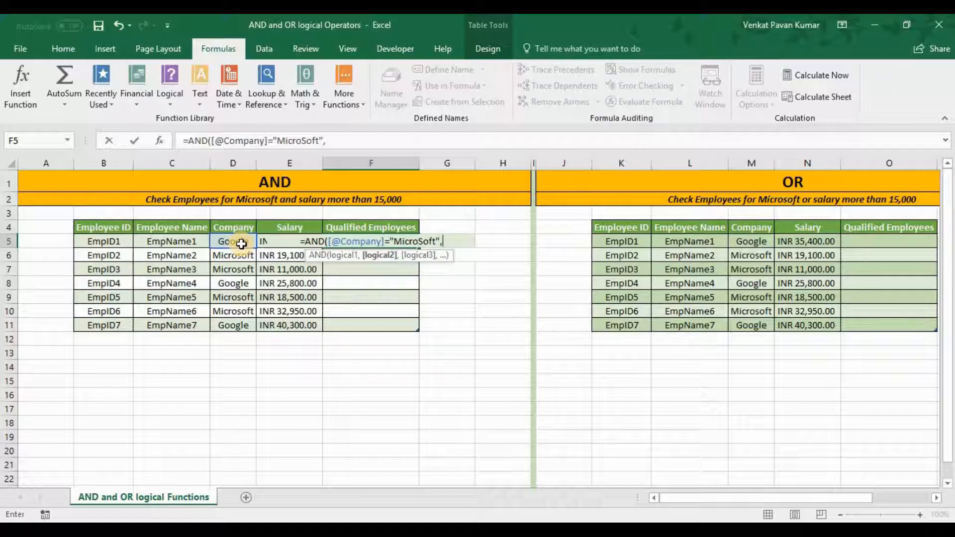
pyautogui.click(241, 244)
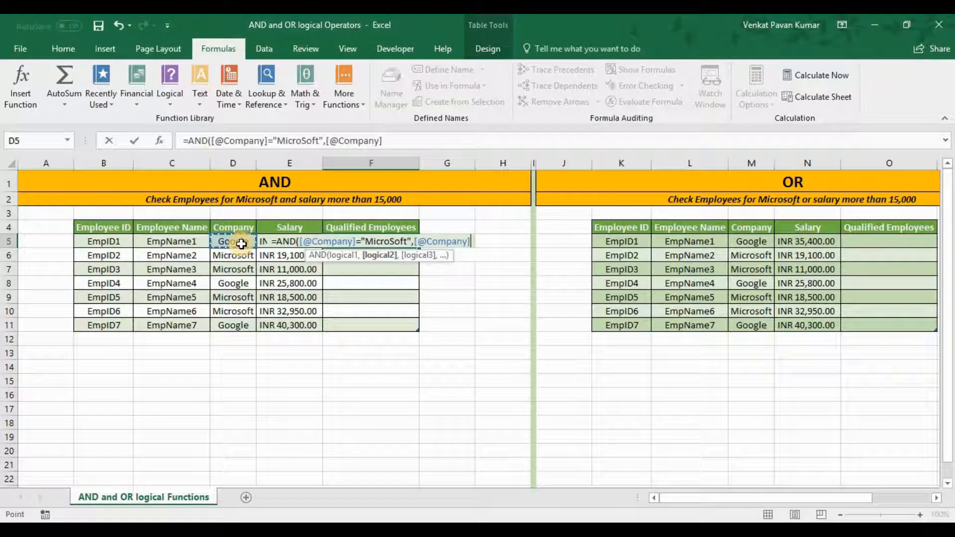
pyautogui.press('Right')
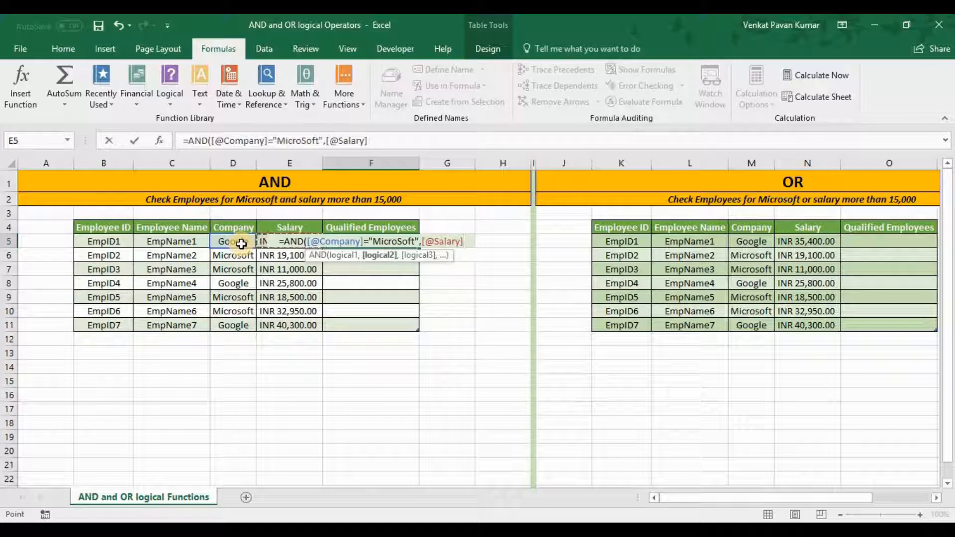
pyautogui.write('>15000')
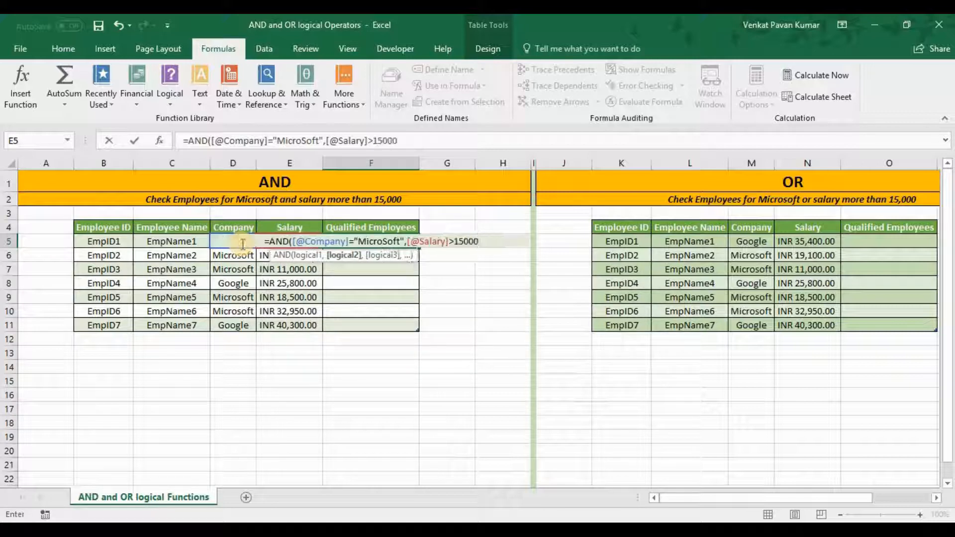
pyautogui.write(')')
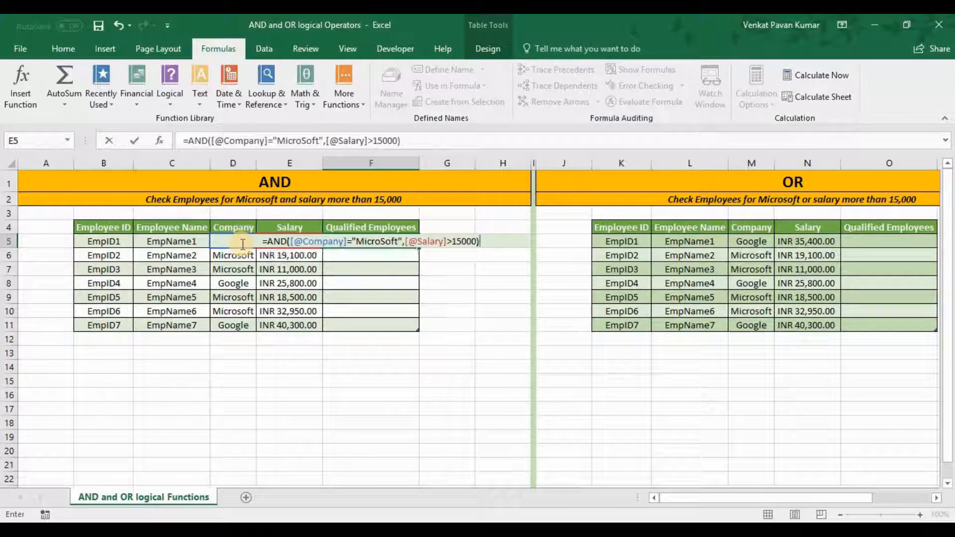
pyautogui.click(314, 243)
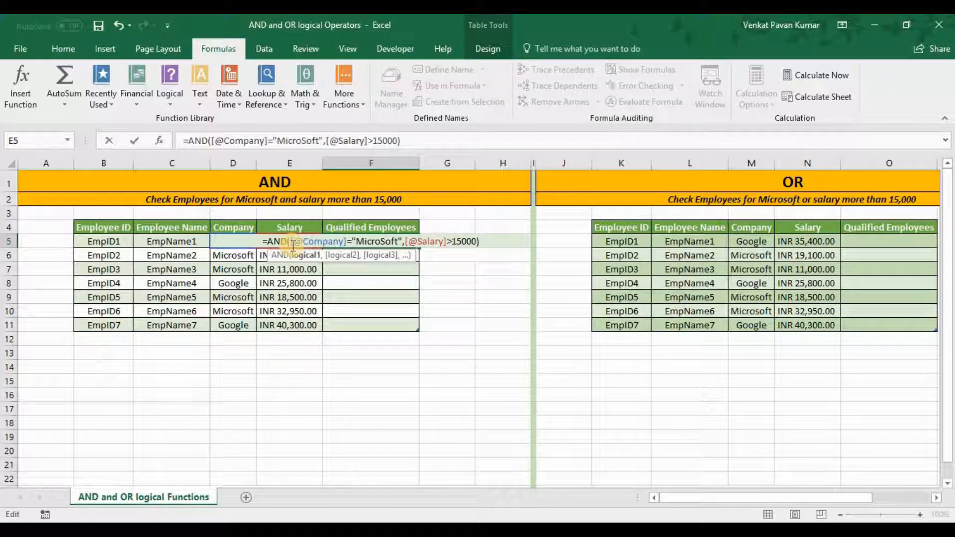
pyautogui.press('Return')
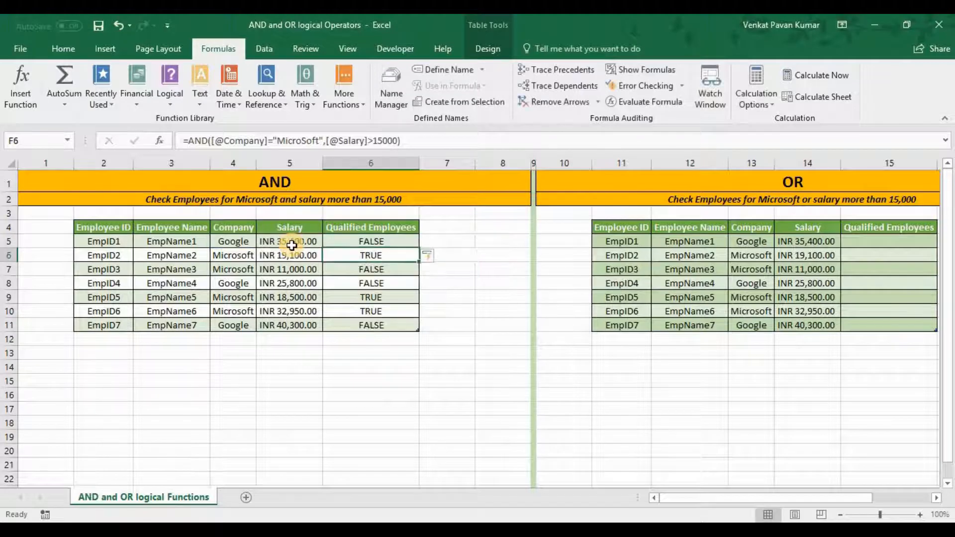
# Step: Check the AND results in the Qualified Employees column against the Company and Salary values of the same rows
pyautogui.press('Up')
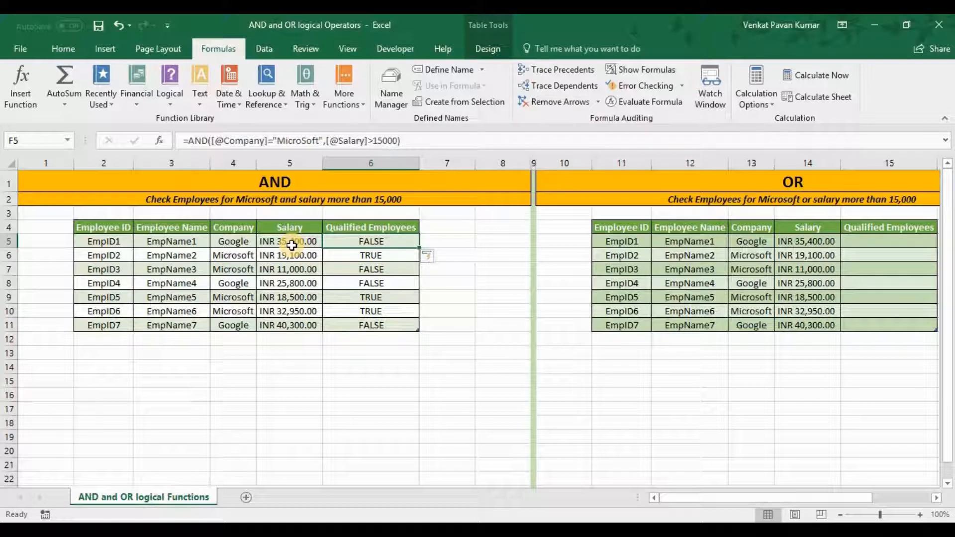
pyautogui.press('Down')
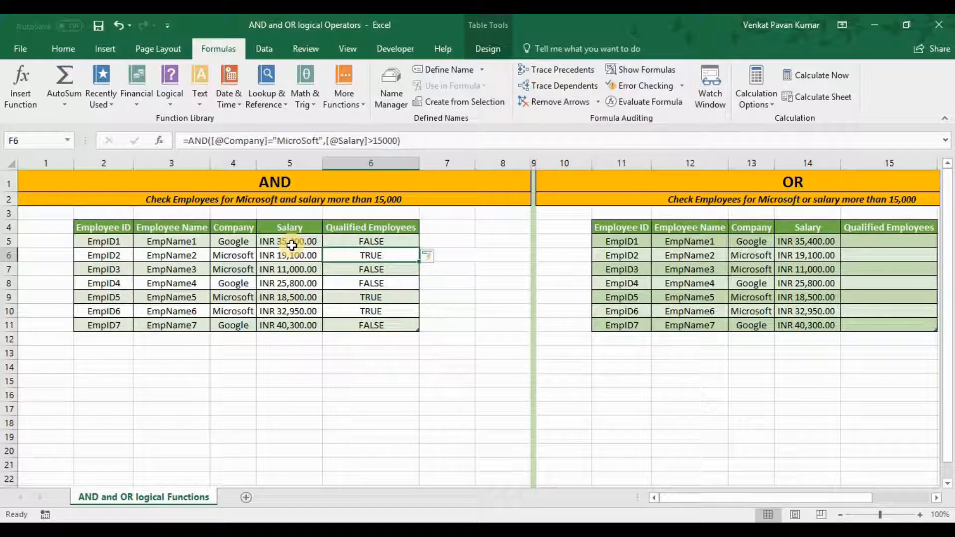
pyautogui.press('Left')
pyautogui.press('Left')
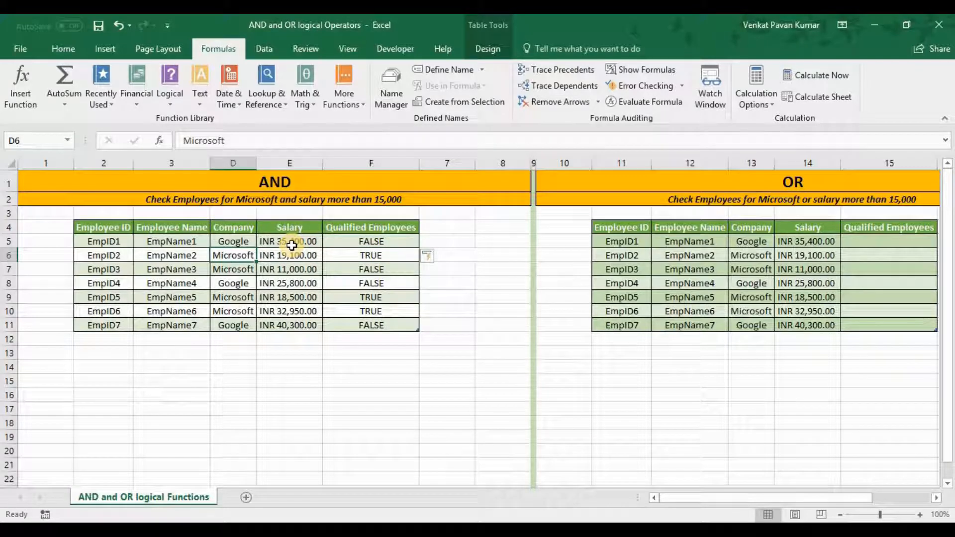
pyautogui.press('Right')
pyautogui.press('Right')
pyautogui.press('Down')
pyautogui.press('Down')
pyautogui.press('Down')
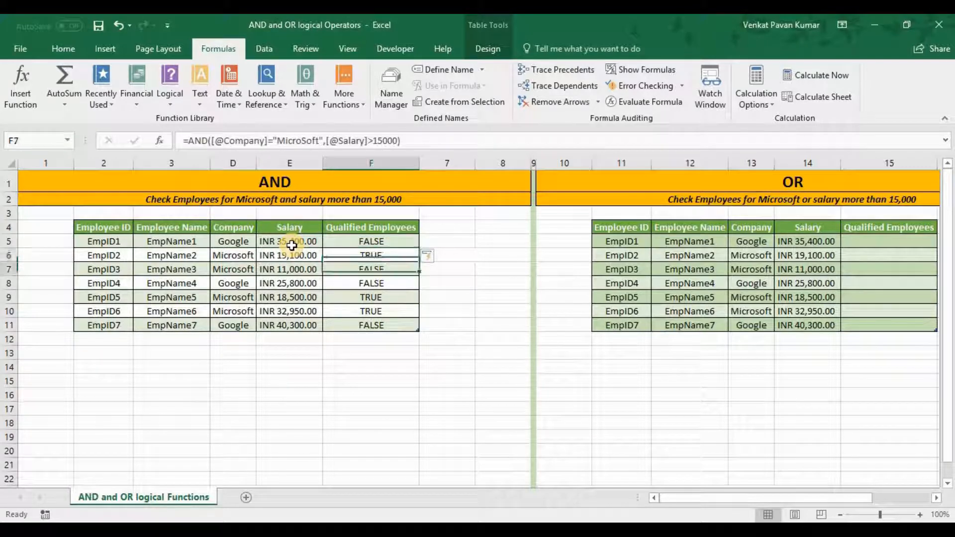
pyautogui.press('Left')
pyautogui.press('Left')
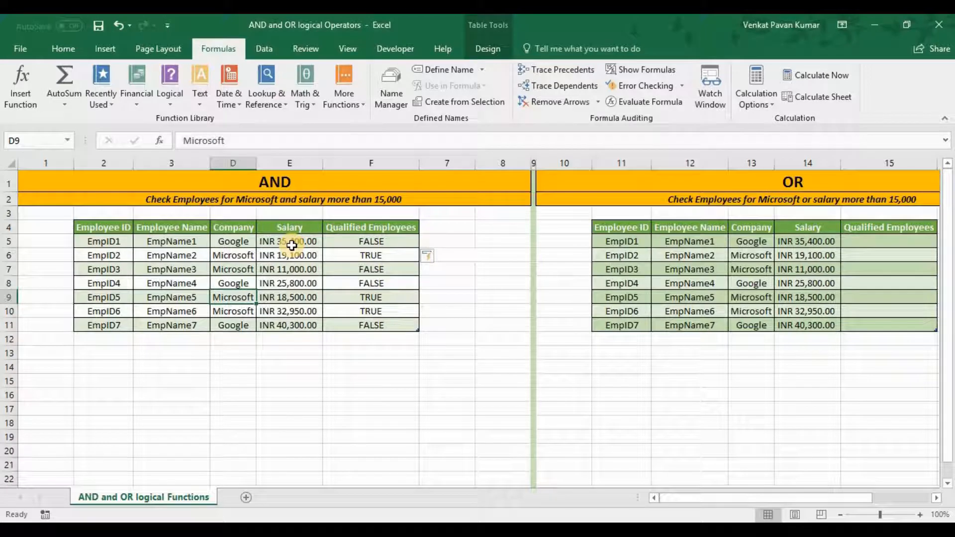
pyautogui.press('Down')
pyautogui.press('Right')
pyautogui.press('Up')
pyautogui.press('Left')
pyautogui.press('Right')
pyautogui.press('Down')
pyautogui.press('Left')
pyautogui.press('Up')
pyautogui.press('Up')
pyautogui.press('Up')
pyautogui.press('Up')
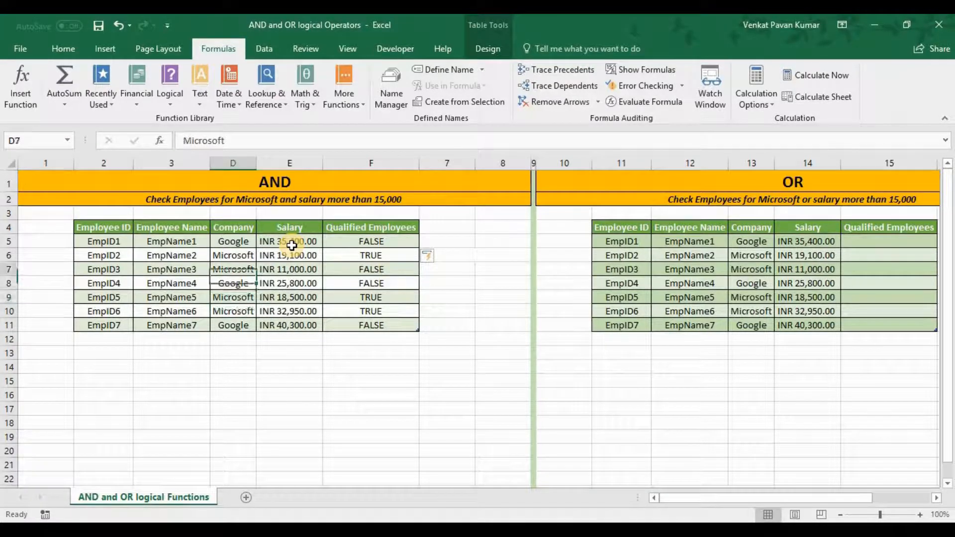
pyautogui.press('Down')
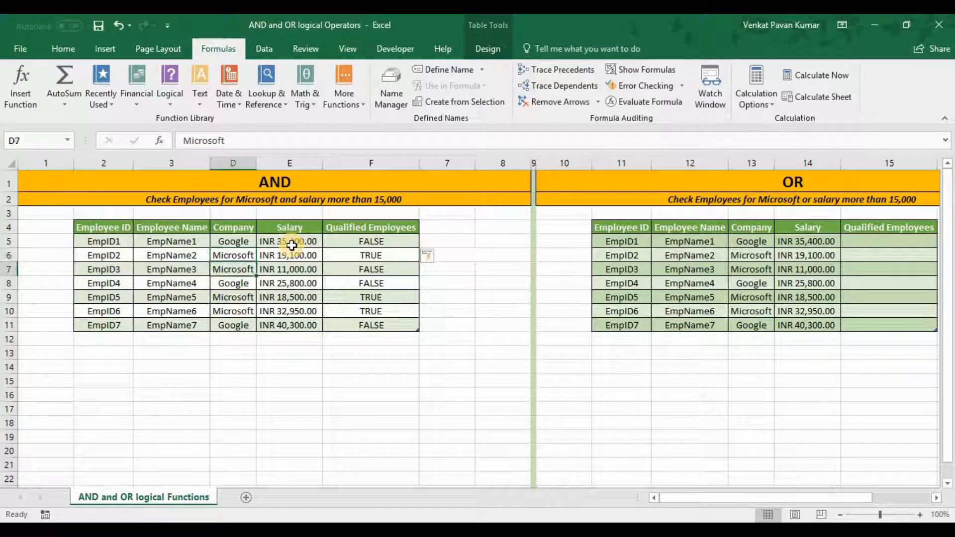
pyautogui.press('Right')
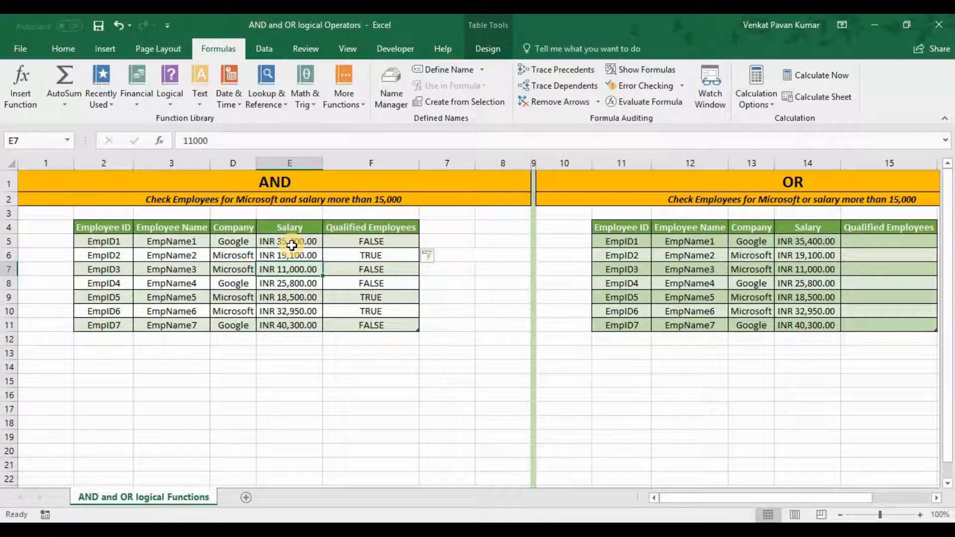
# Step: Check the company of EmpID2 in the AND table and the AND formula in F5
pyautogui.press('Up')
pyautogui.press('Left')
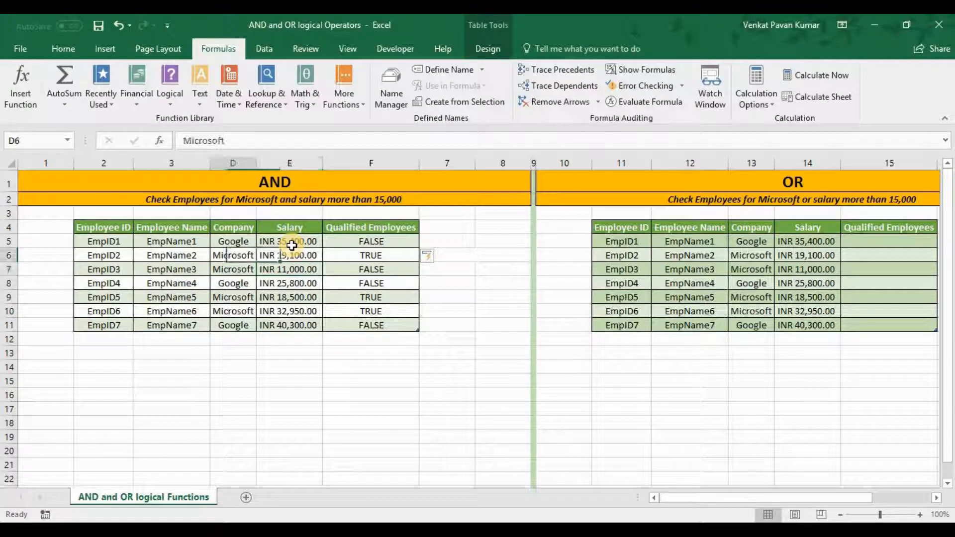
pyautogui.press('Up')
pyautogui.press('Right')
pyautogui.press('Right')
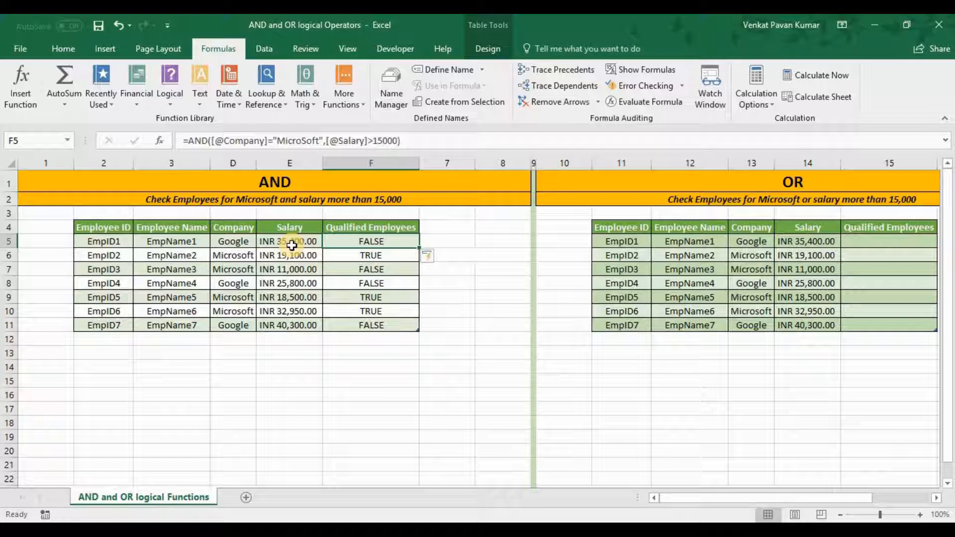
# Step: Examine the OR table's Qualified Employees column and the qualifying criteria in row 2
pyautogui.press('Right')
pyautogui.press('Right')
pyautogui.press('Right')
pyautogui.press('Right')
pyautogui.press('Right')
pyautogui.press('Right')
pyautogui.press('Right')
pyautogui.press('Right')
pyautogui.press('Right')
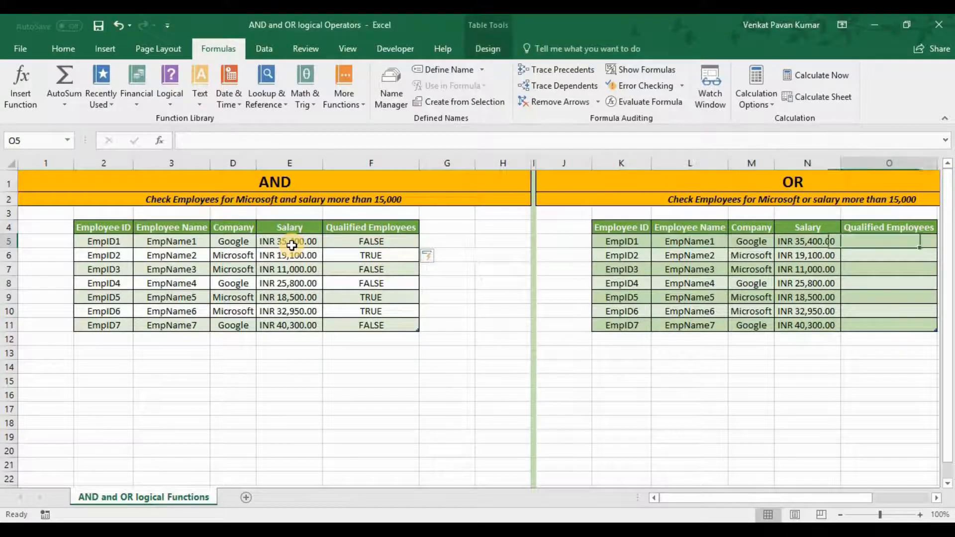
pyautogui.press('Right')
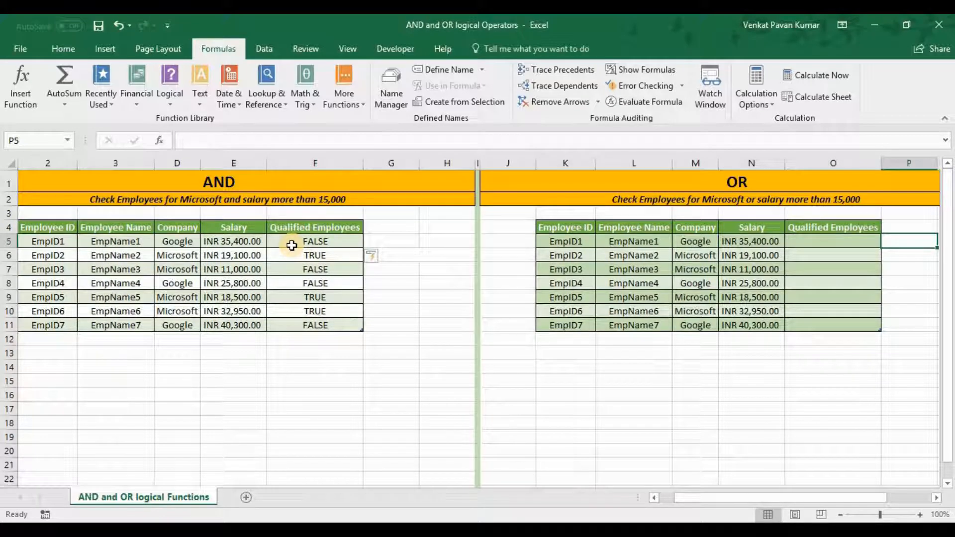
pyautogui.press('Left')
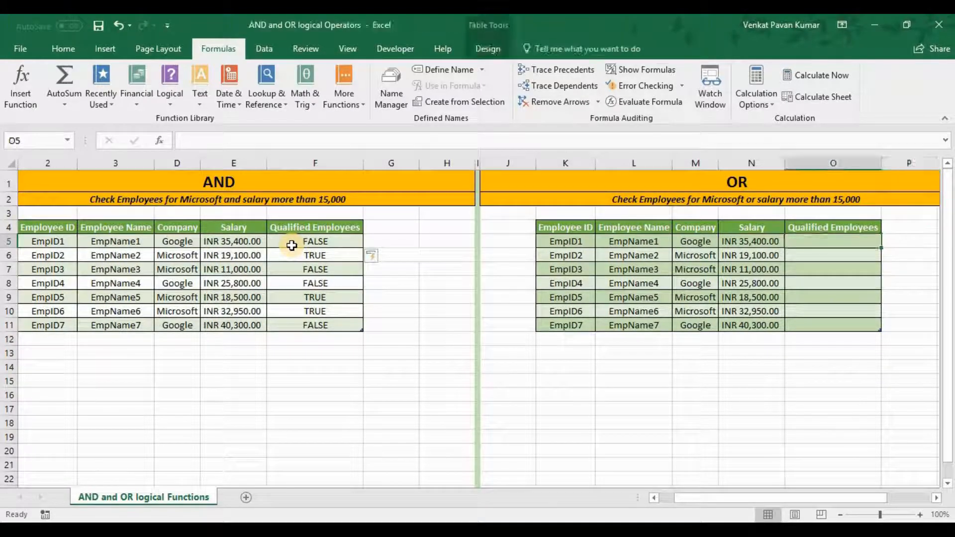
pyautogui.press('Up')
pyautogui.press('Up')
pyautogui.press('Up')
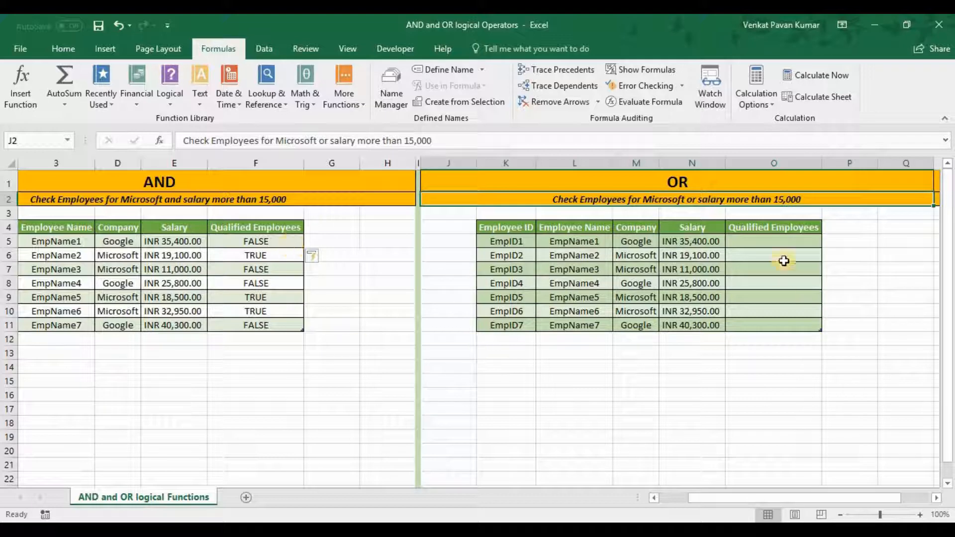
pyautogui.click(784, 241)
pyautogui.write('=')
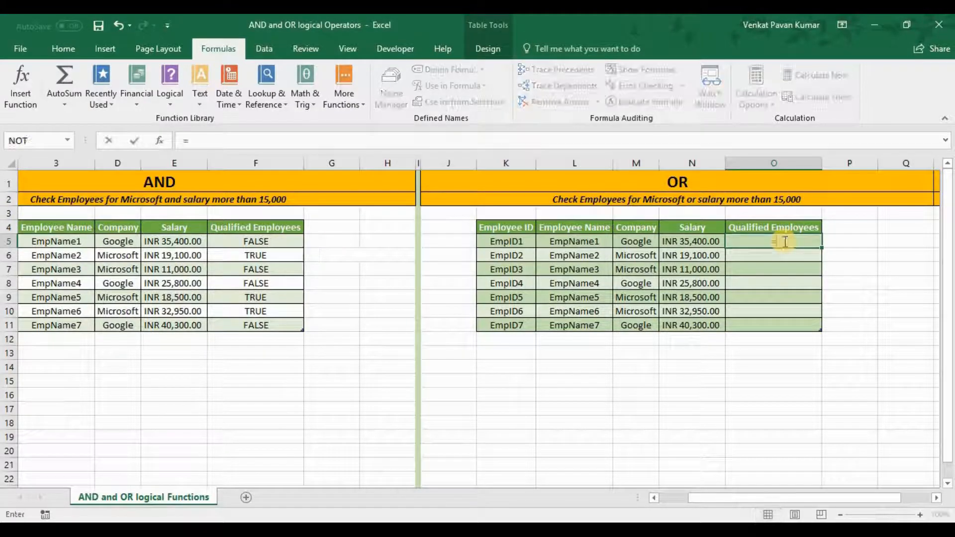
pyautogui.write('OR(')
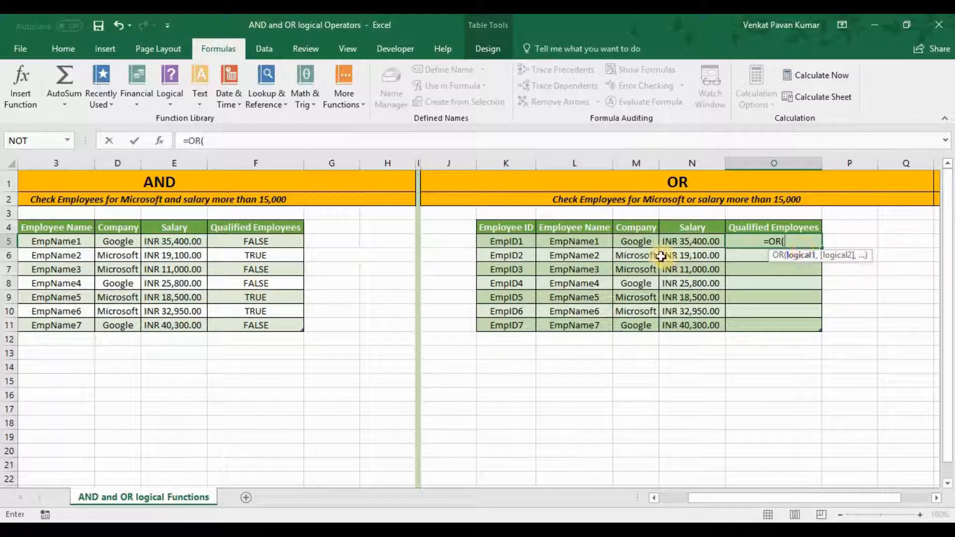
pyautogui.click(641, 240)
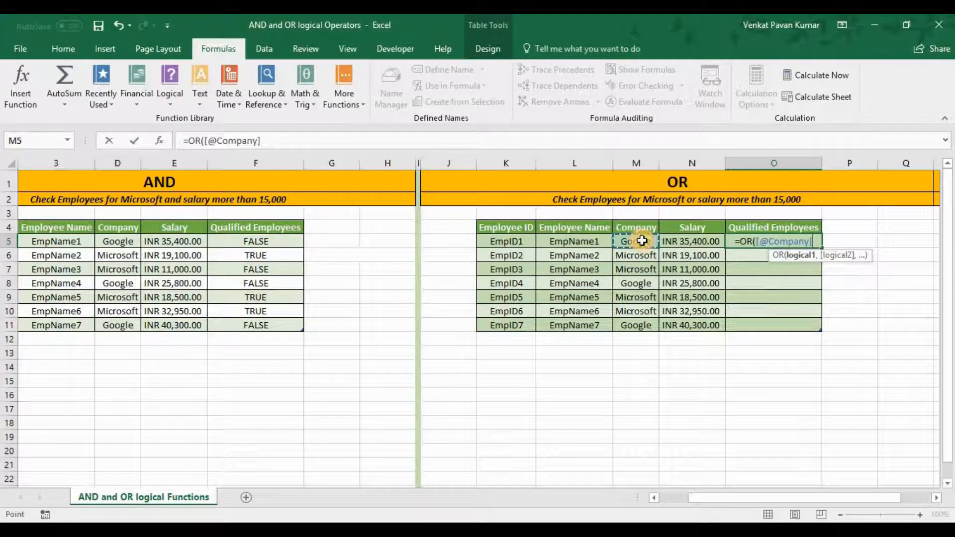
pyautogui.write('+"Microso')
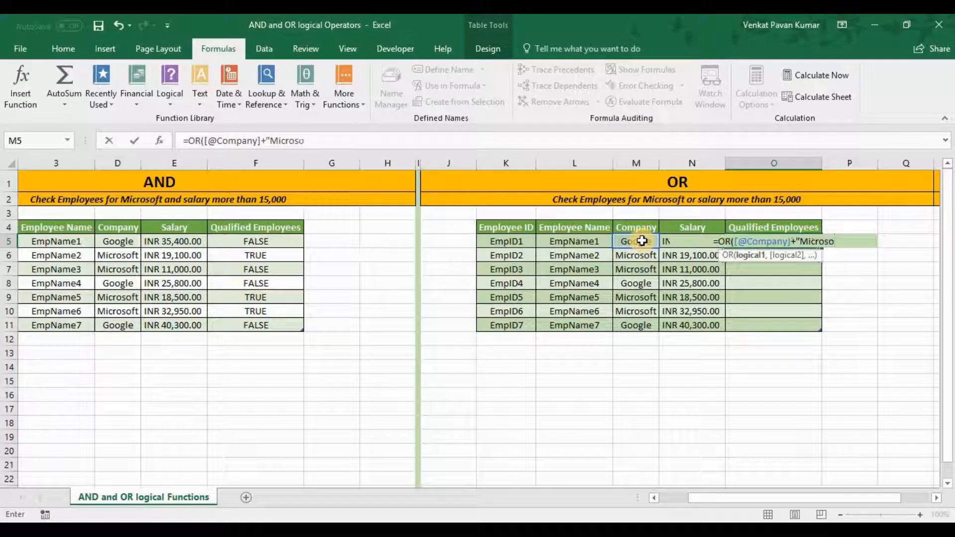
pyautogui.press('BackSpace')
pyautogui.write('soft",')
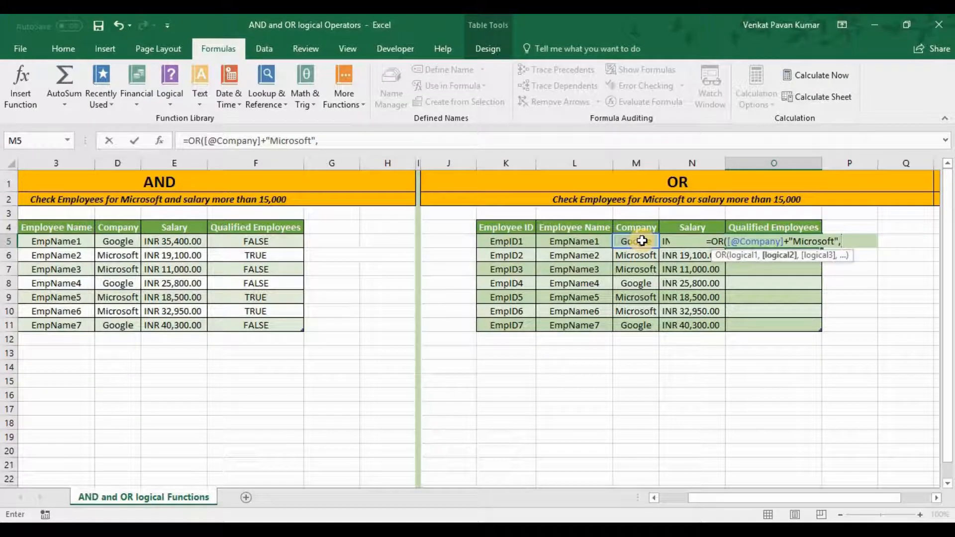
pyautogui.click(641, 241)
pyautogui.press('Right')
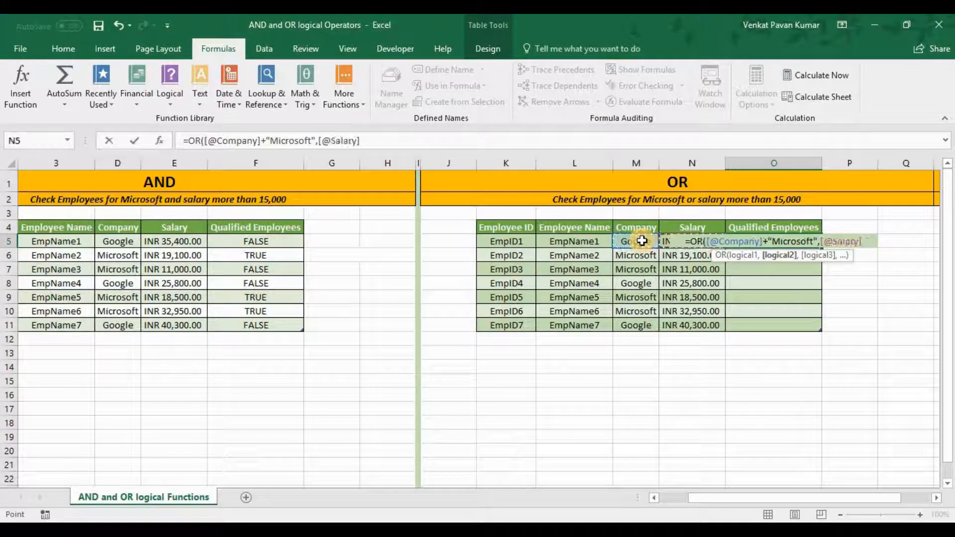
pyautogui.write('>15000')
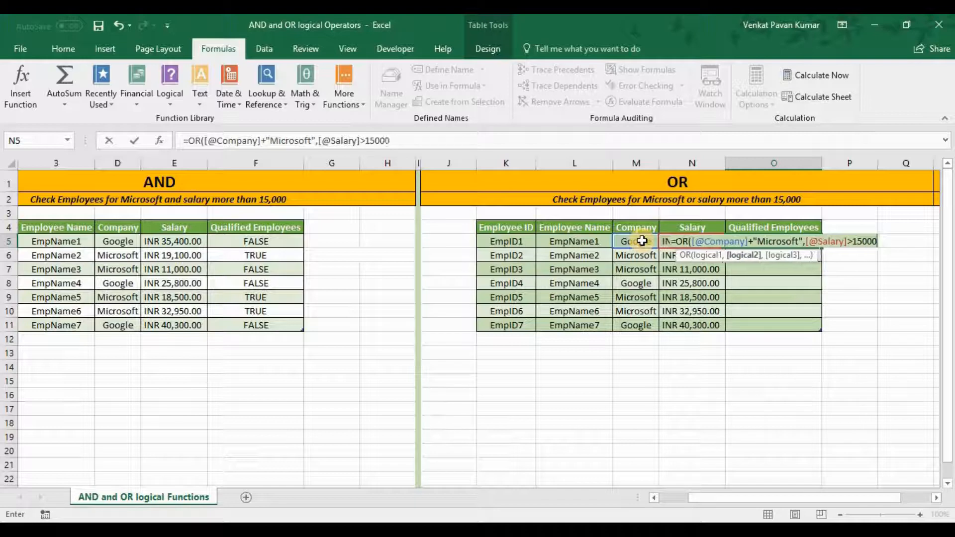
pyautogui.write(')')
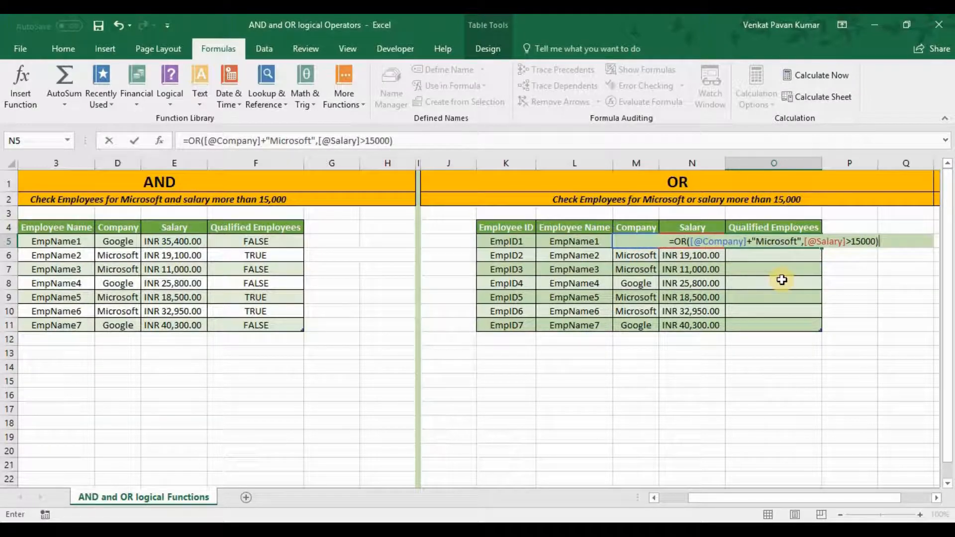
pyautogui.click(753, 242)
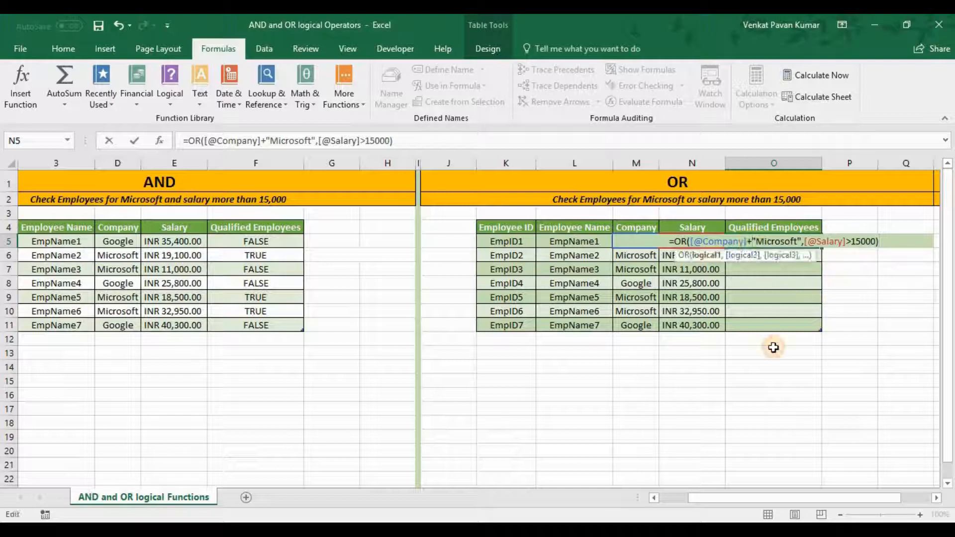
pyautogui.press('BackSpace')
pyautogui.write('=')
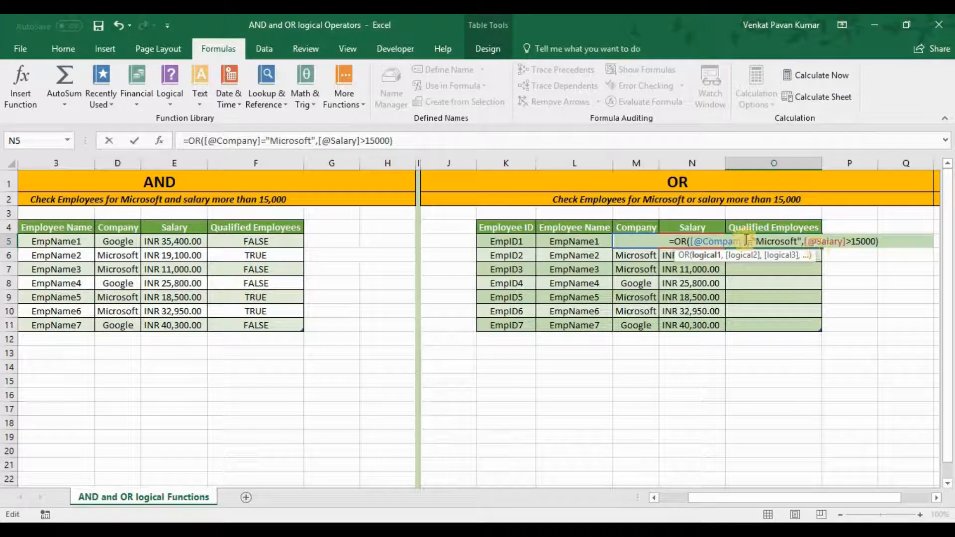
# Step: Review the Company and Salary conditions of the OR formula in O5, then commit the formula
pyautogui.click(851, 242)
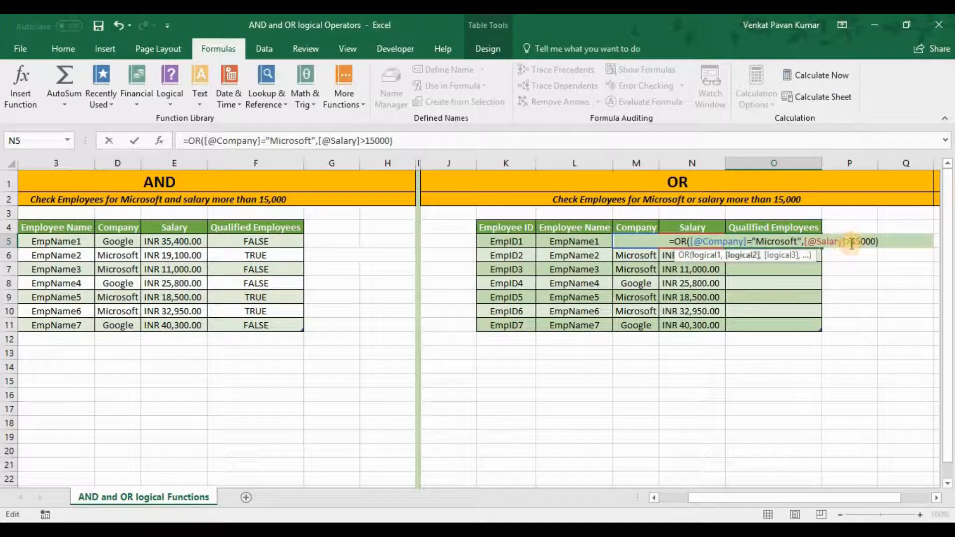
pyautogui.click(744, 242)
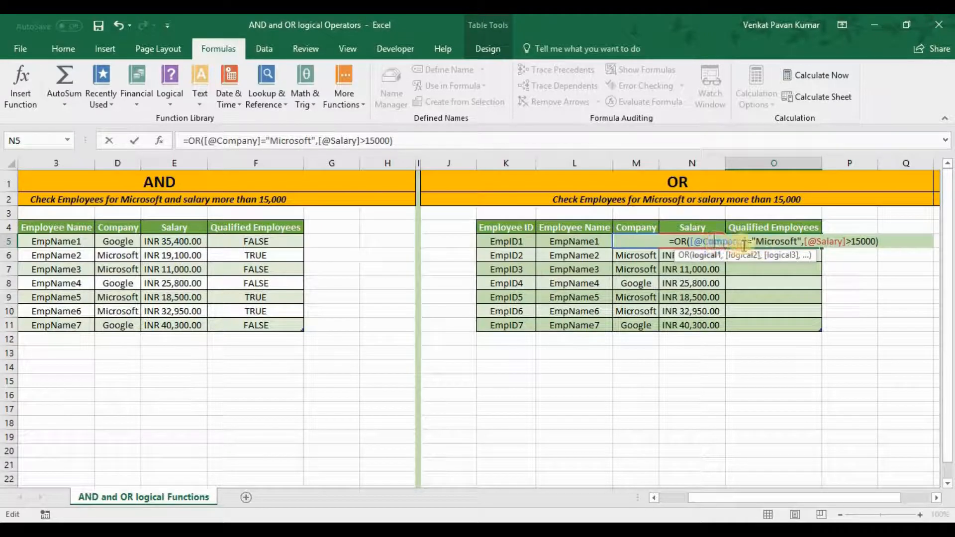
pyautogui.click(821, 241)
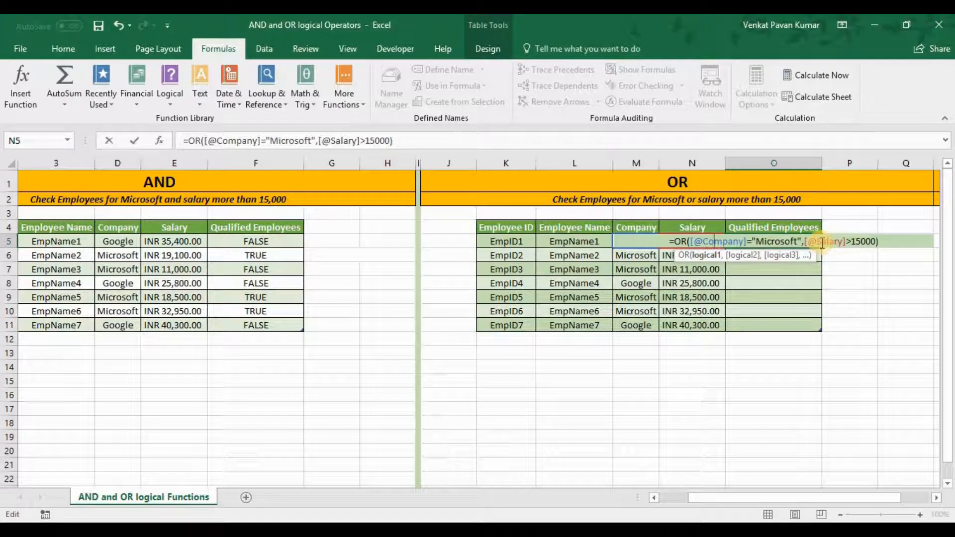
pyautogui.click(718, 242)
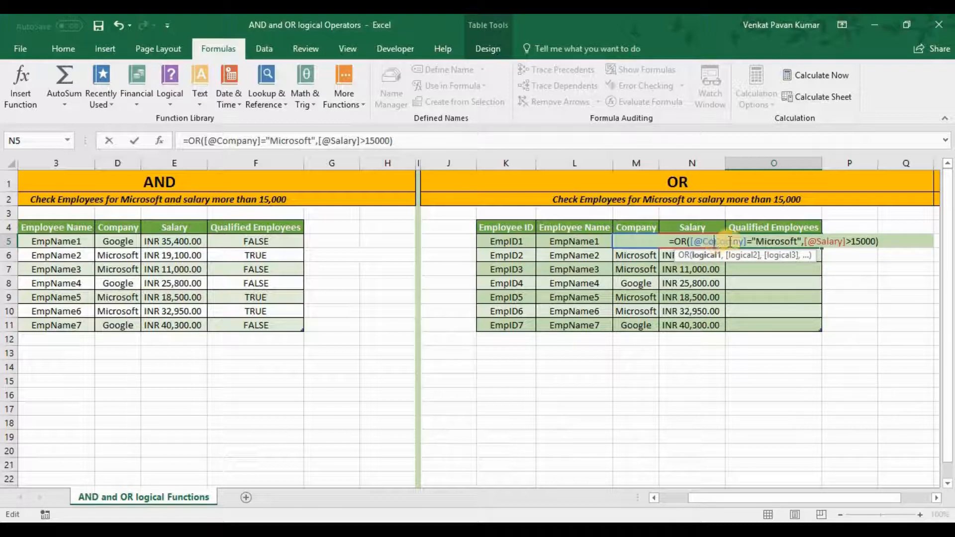
pyautogui.click(824, 238)
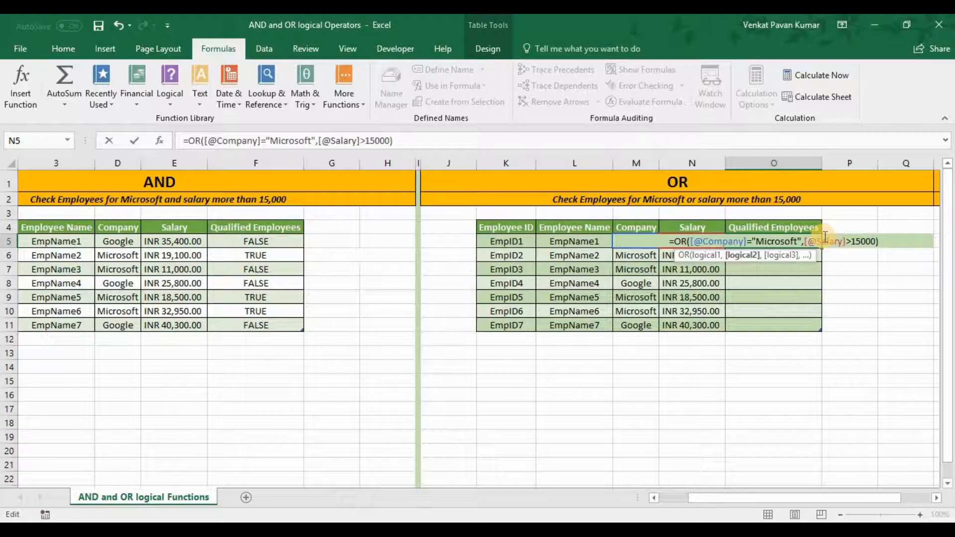
pyautogui.hotkey('ctrl', 'Return')
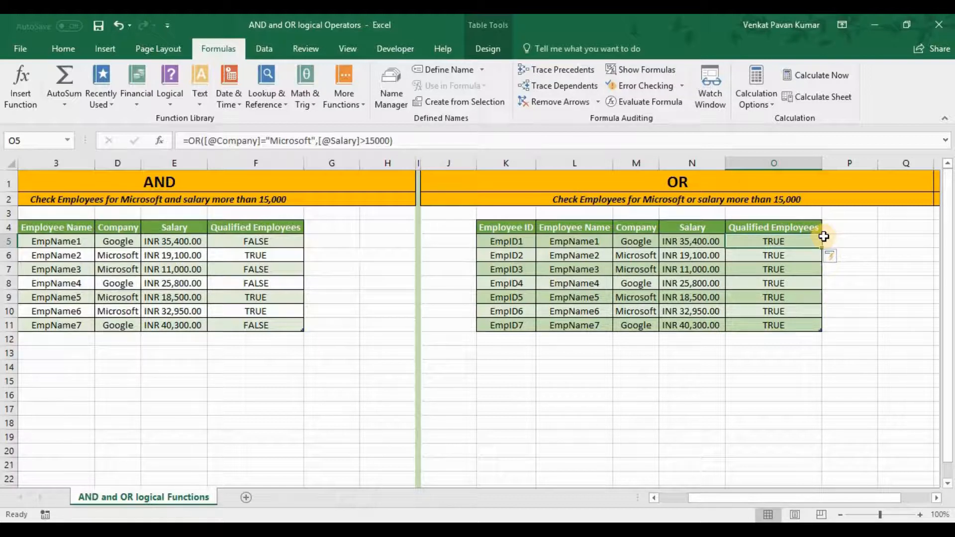
# Step: Check the OR result for EmpID1 against the Company and Salary values of the same row
pyautogui.press('Left')
pyautogui.press('Left')
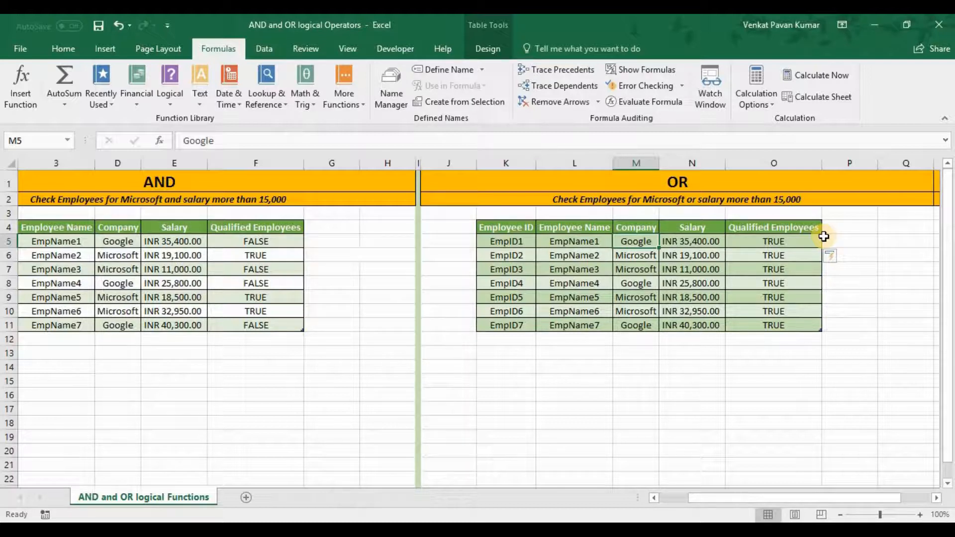
pyautogui.press('Right')
pyautogui.press('Right')
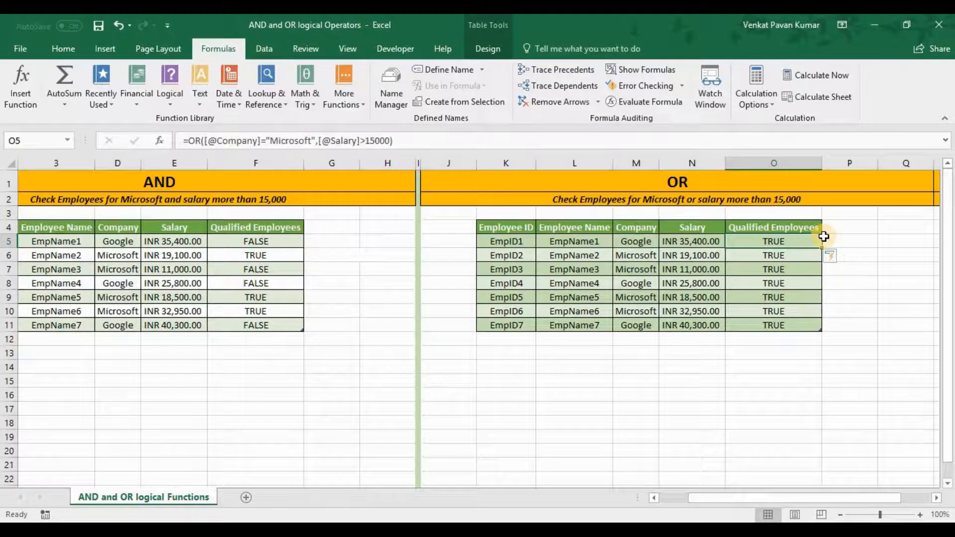